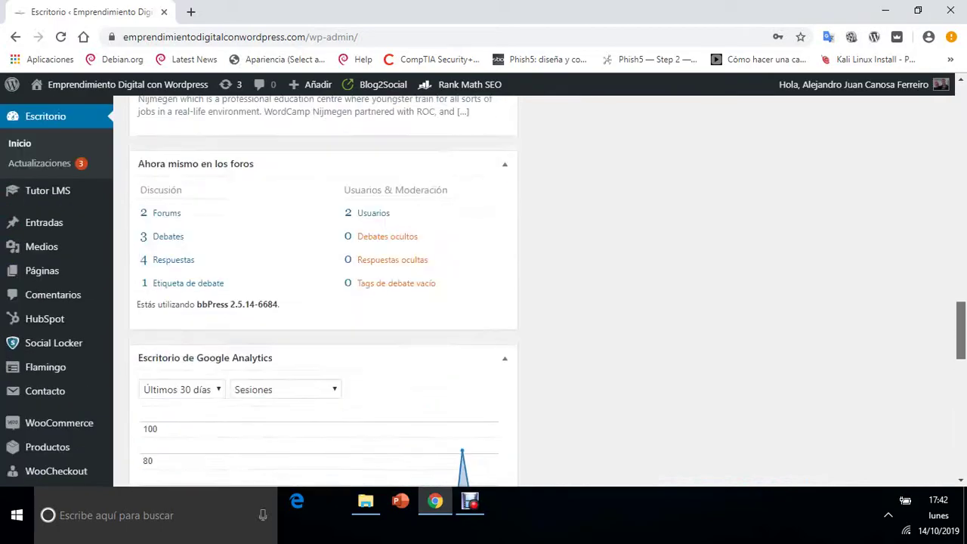
Step: Look through the WordPress admin menu from Escritorio to Loco Translate, including the Foros and Tutor LMS submenus
{"action": "scroll", "coordinate": [534, 292], "scroll_direction": "down", "scroll_amount": 4}
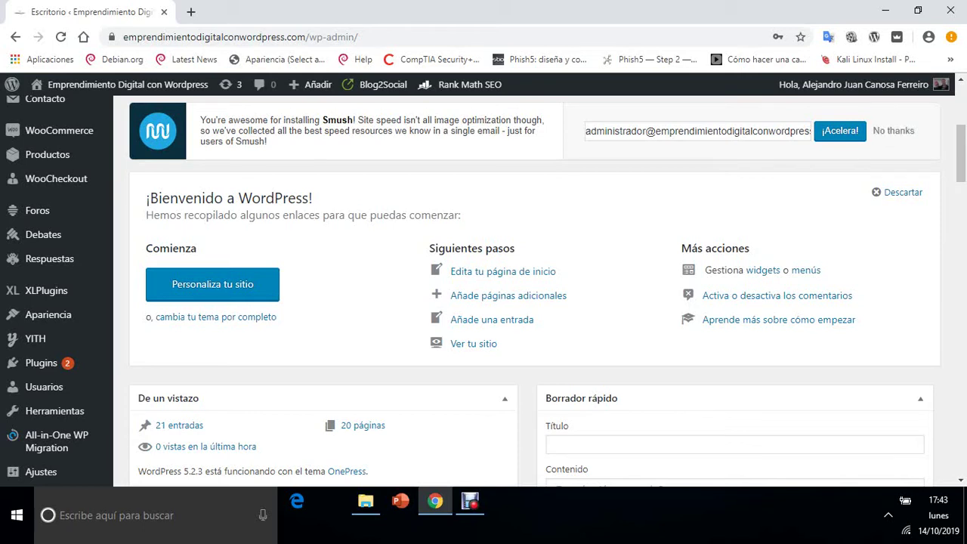
{"action": "mouse_move", "coordinate": [37, 211]}
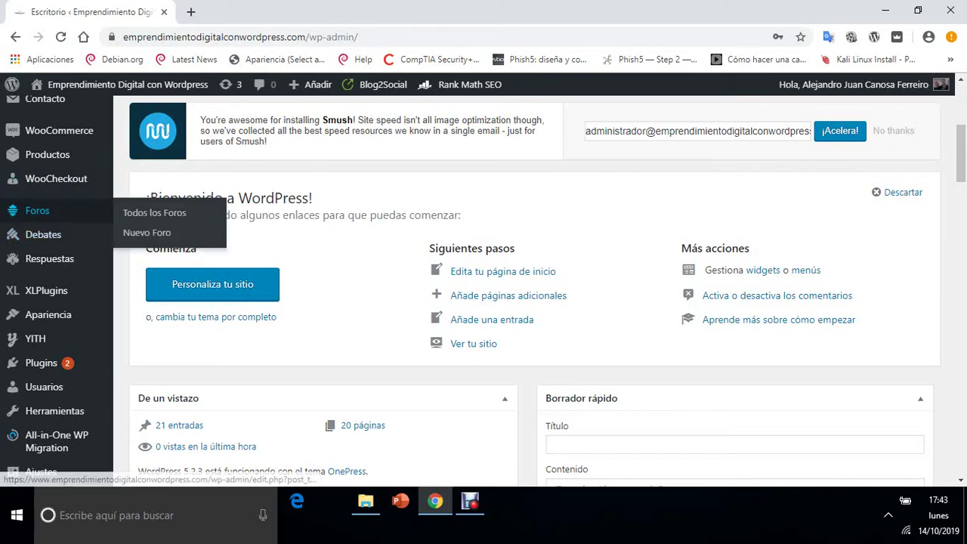
{"action": "scroll", "coordinate": [37, 210], "scroll_direction": "up", "scroll_amount": 4}
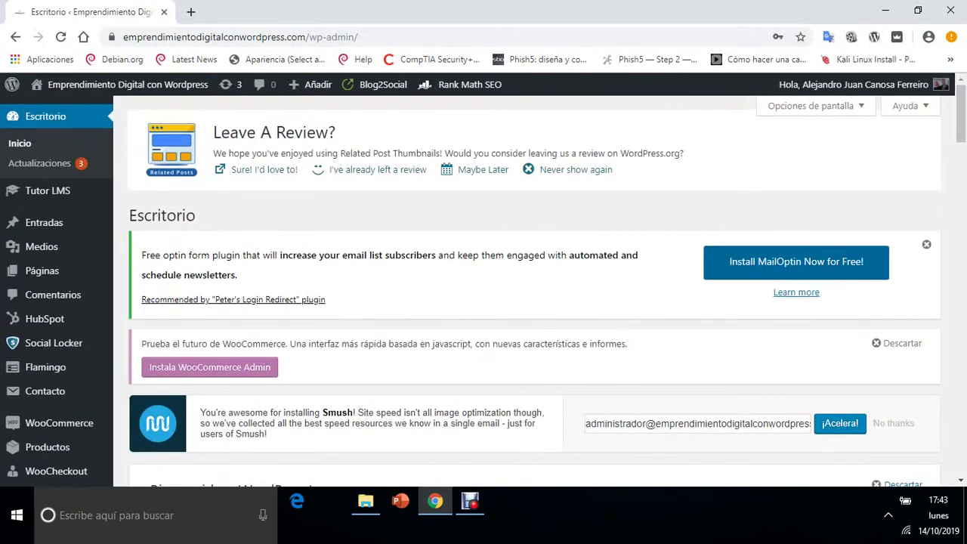
{"action": "scroll", "coordinate": [37, 211], "scroll_direction": "down", "scroll_amount": 5}
{"action": "scroll", "coordinate": [37, 227], "scroll_direction": "down", "scroll_amount": 10}
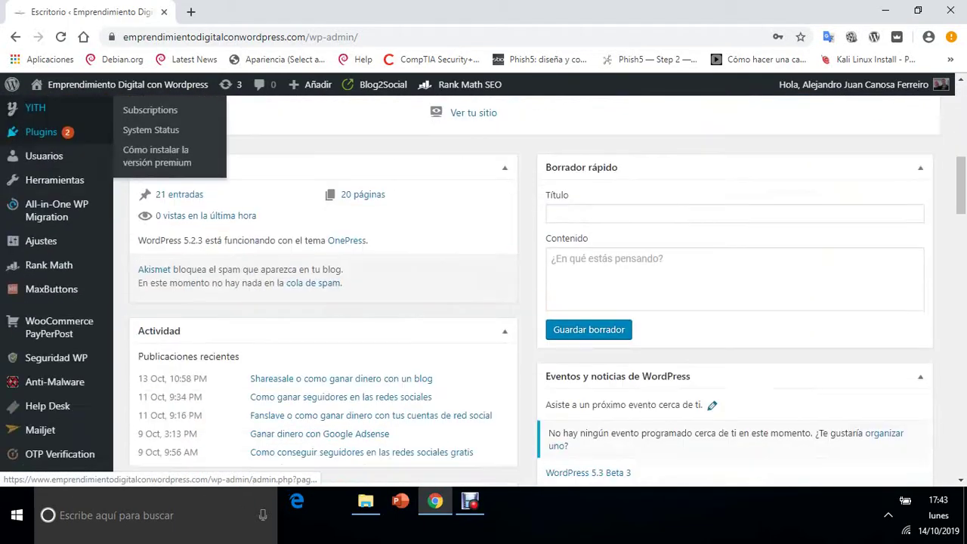
{"action": "scroll", "coordinate": [36, 272], "scroll_direction": "up", "scroll_amount": 10}
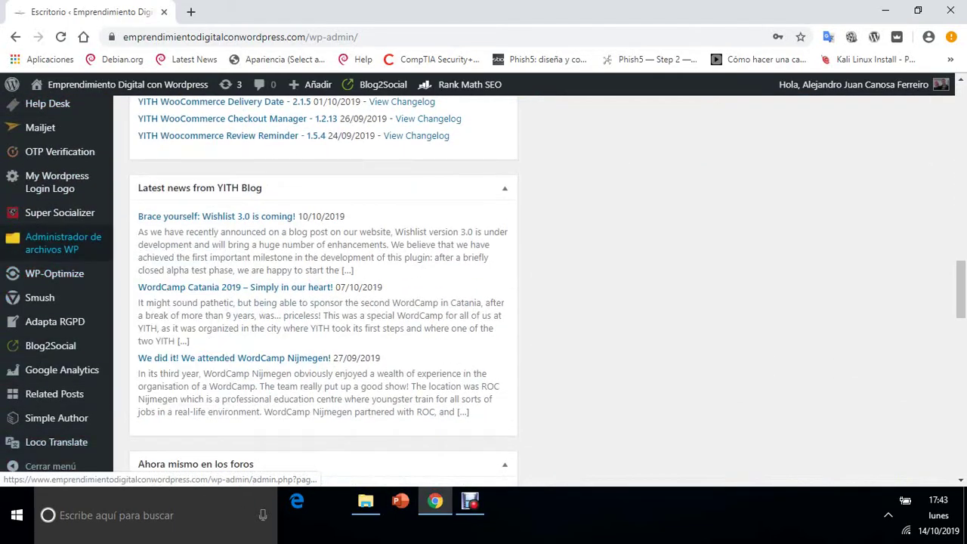
{"action": "scroll", "coordinate": [36, 272], "scroll_direction": "up", "scroll_amount": 10}
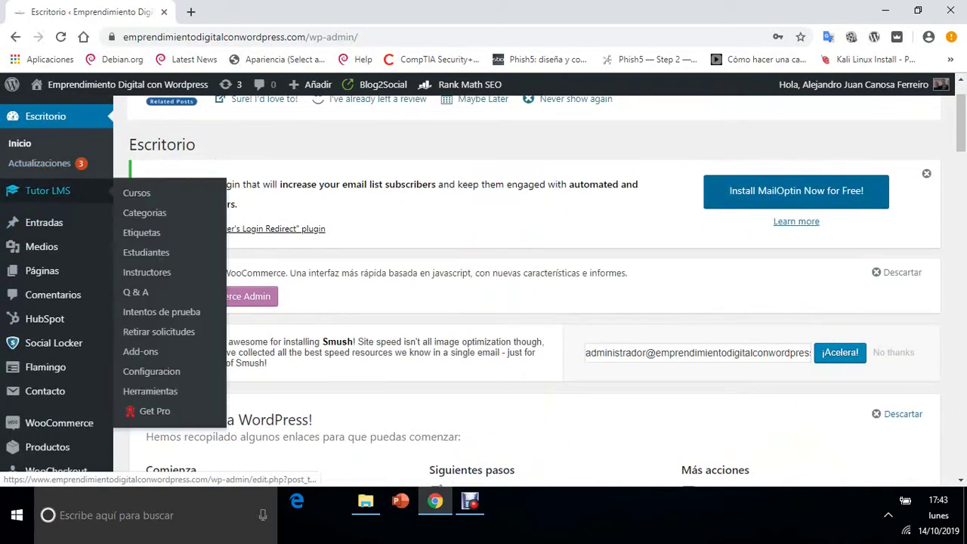
{"action": "scroll", "coordinate": [46, 204], "scroll_direction": "down", "scroll_amount": 10}
{"action": "scroll", "coordinate": [45, 212], "scroll_direction": "down", "scroll_amount": 8}
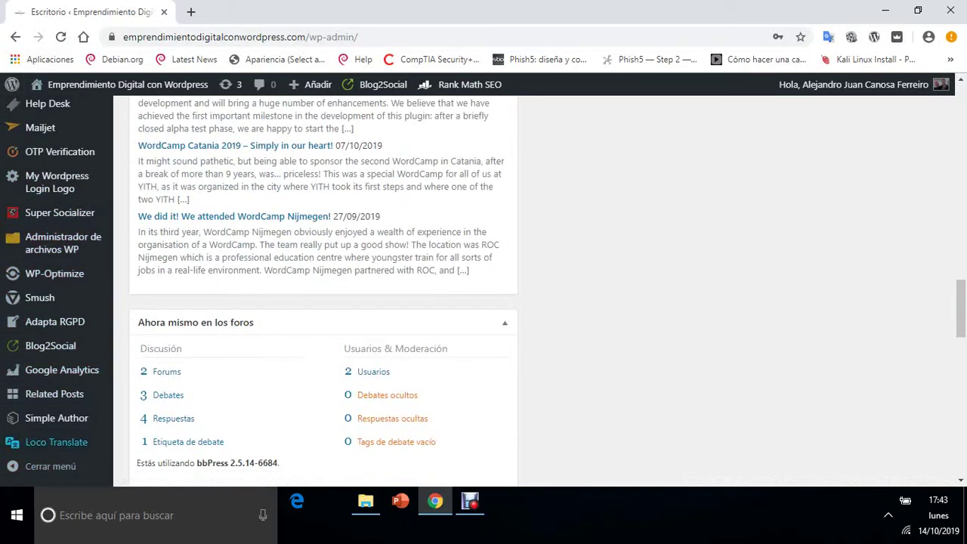
Step: Collapse the admin navigation menu to icons and expand it again, twice
{"action": "left_click", "coordinate": [30, 466]}
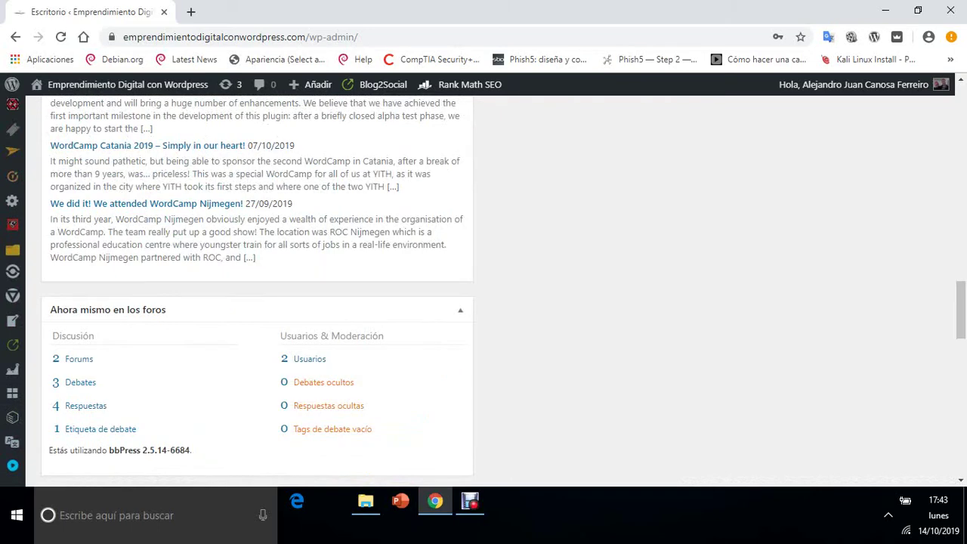
{"action": "left_click", "coordinate": [12, 466]}
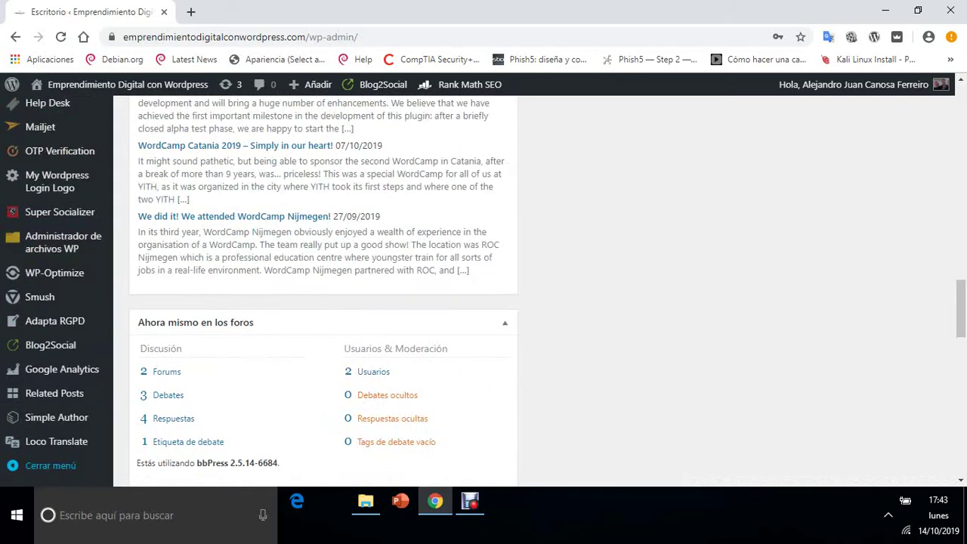
{"action": "left_click", "coordinate": [12, 465]}
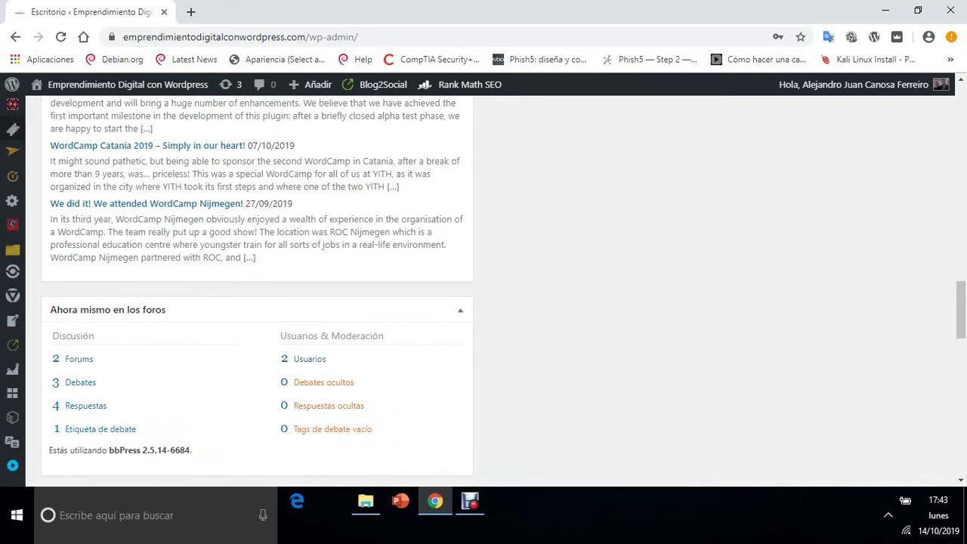
{"action": "left_click", "coordinate": [12, 465]}
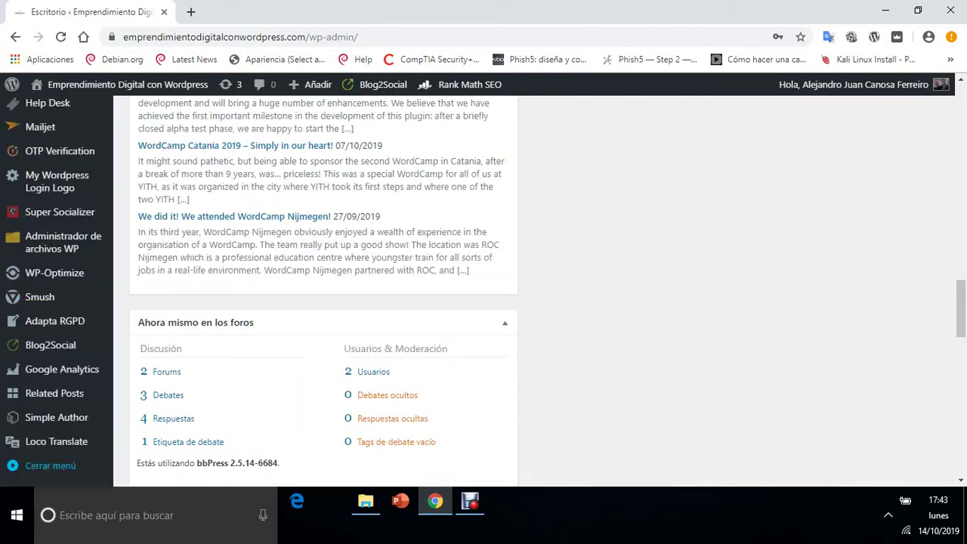
Step: Review the admin menu entries from Actualizaciones to Respuestas, including the Social Locker and WooCommerce submenus
{"action": "scroll", "coordinate": [30, 467], "scroll_direction": "up", "scroll_amount": 15}
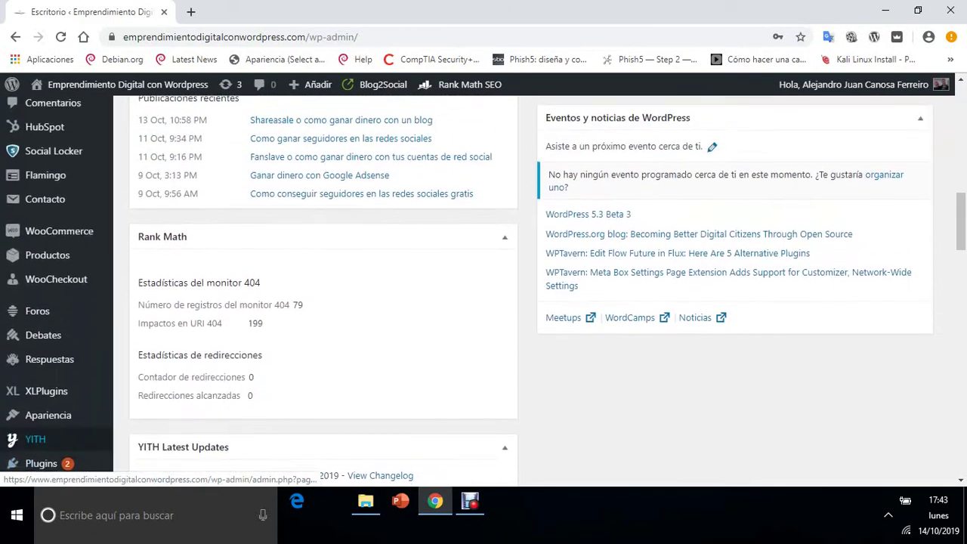
{"action": "scroll", "coordinate": [30, 466], "scroll_direction": "up", "scroll_amount": 3}
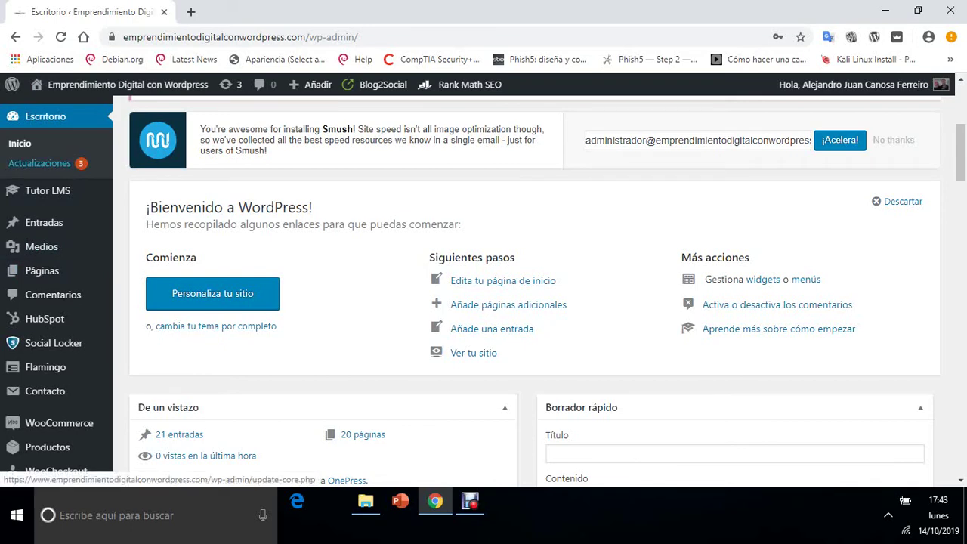
{"action": "scroll", "coordinate": [45, 177], "scroll_direction": "down", "scroll_amount": 2}
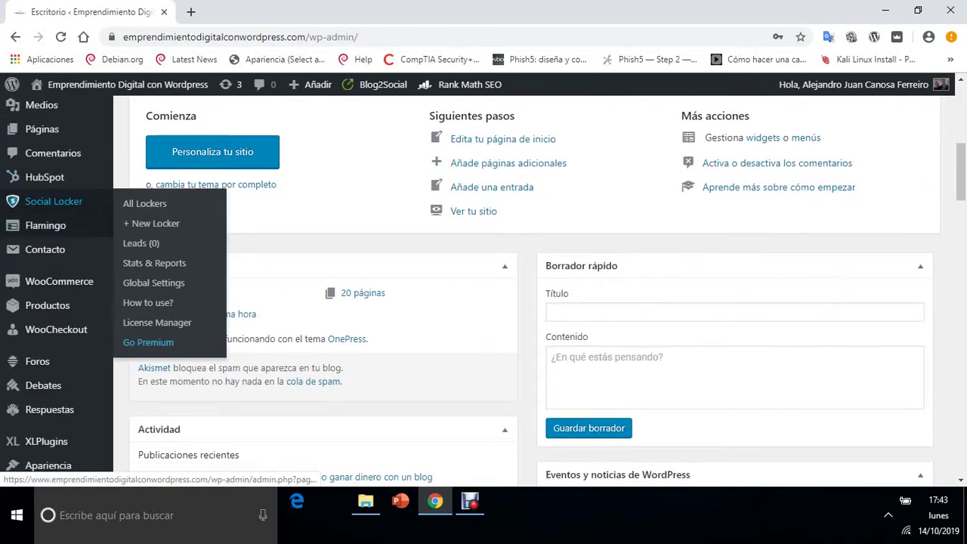
{"action": "scroll", "coordinate": [46, 196], "scroll_direction": "up", "scroll_amount": 4}
{"action": "scroll", "coordinate": [45, 287], "scroll_direction": "down", "scroll_amount": 2}
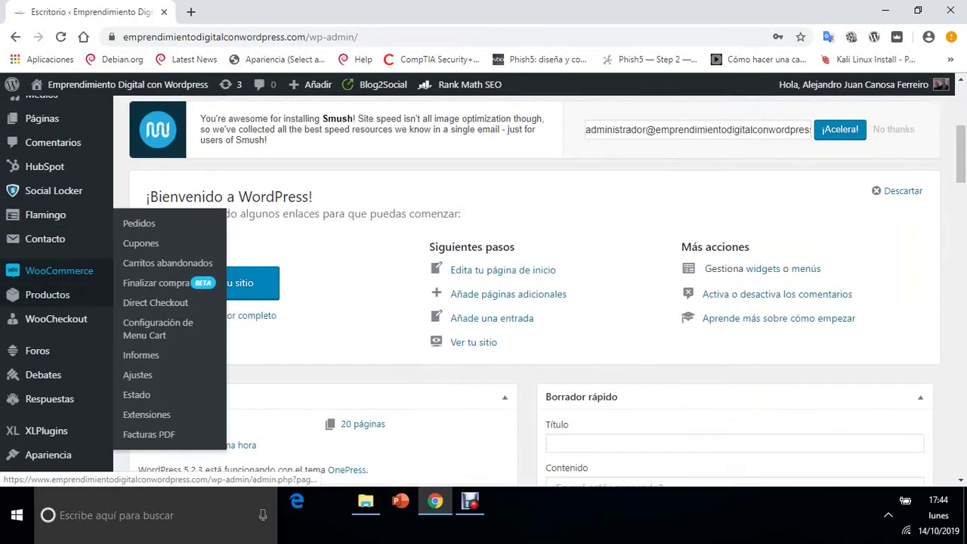
{"action": "scroll", "coordinate": [45, 325], "scroll_direction": "down", "scroll_amount": 3}
{"action": "scroll", "coordinate": [45, 454], "scroll_direction": "up", "scroll_amount": 3}
{"action": "scroll", "coordinate": [46, 227], "scroll_direction": "up", "scroll_amount": 4}
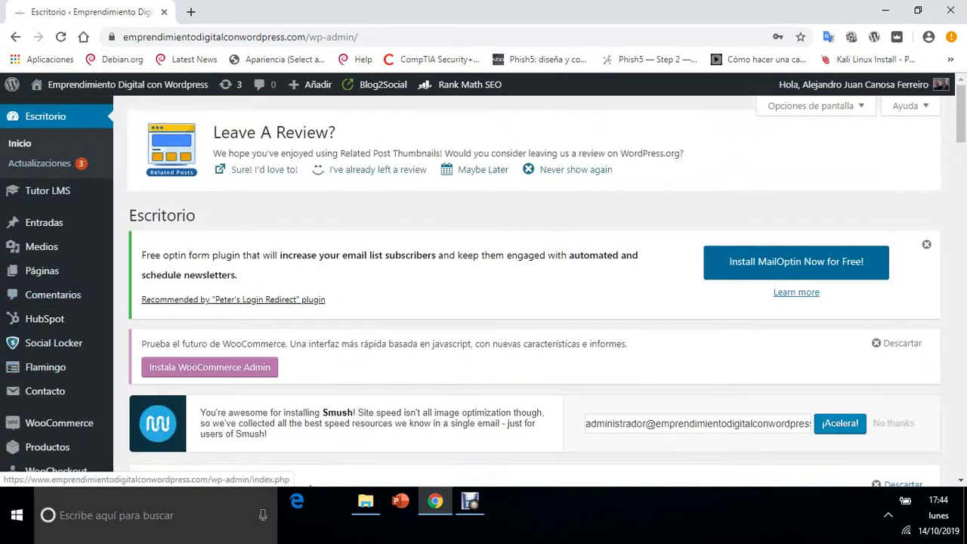
{"action": "scroll", "coordinate": [45, 223], "scroll_direction": "down", "scroll_amount": 2}
{"action": "scroll", "coordinate": [46, 224], "scroll_direction": "down", "scroll_amount": 1}
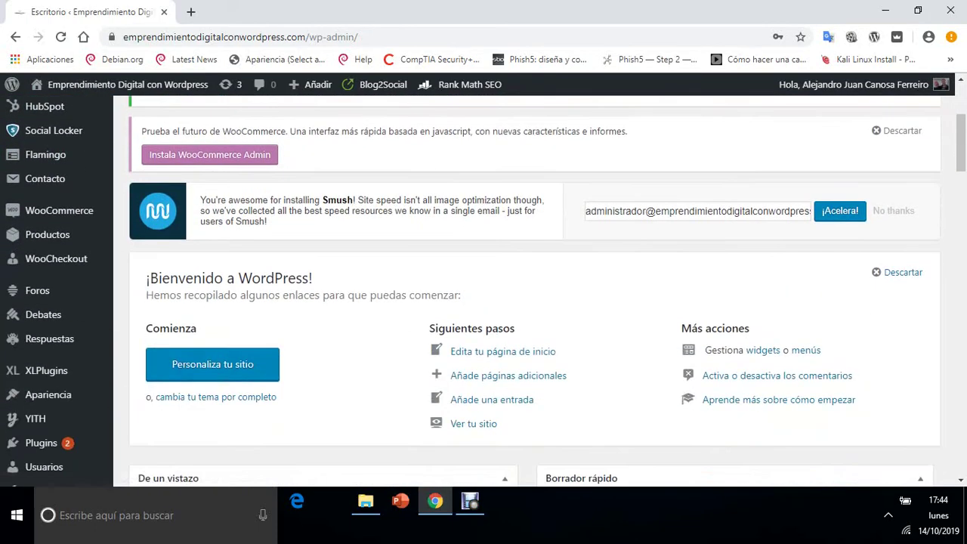
{"action": "scroll", "coordinate": [46, 224], "scroll_direction": "down", "scroll_amount": 3}
{"action": "scroll", "coordinate": [46, 224], "scroll_direction": "up", "scroll_amount": 5}
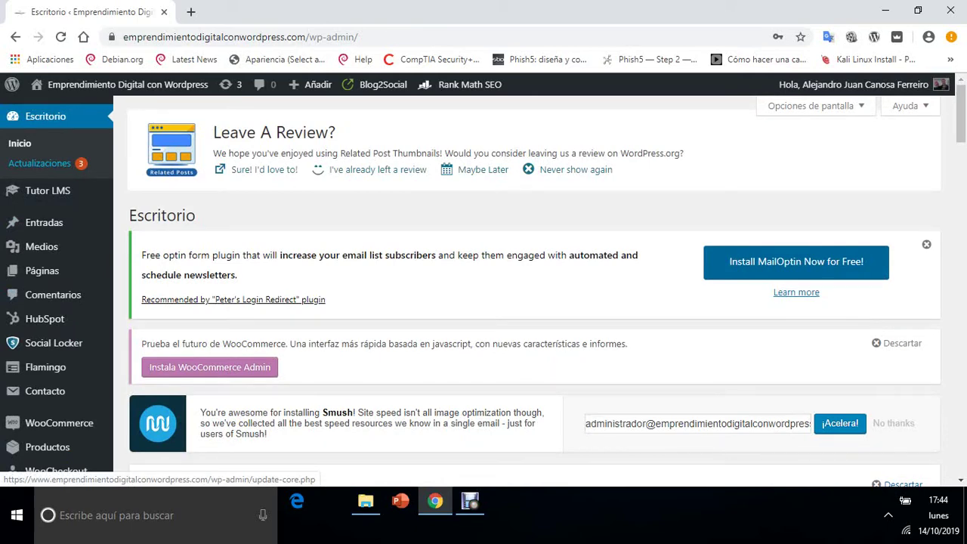
{"action": "scroll", "coordinate": [45, 181], "scroll_direction": "down", "scroll_amount": 5}
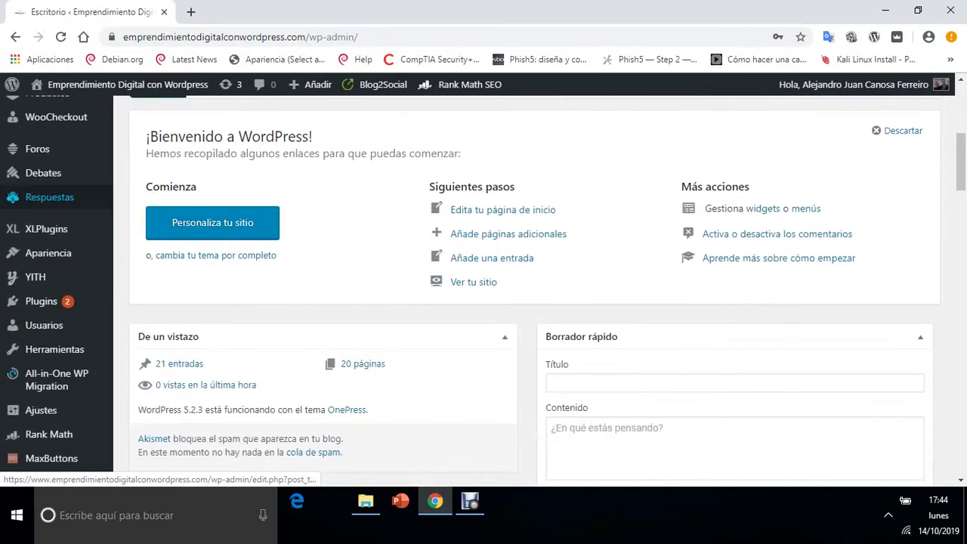
Step: Examine the Apariencia and Medios submenu options and the remaining admin menu entries down to Related Posts
{"action": "mouse_move", "coordinate": [49, 253]}
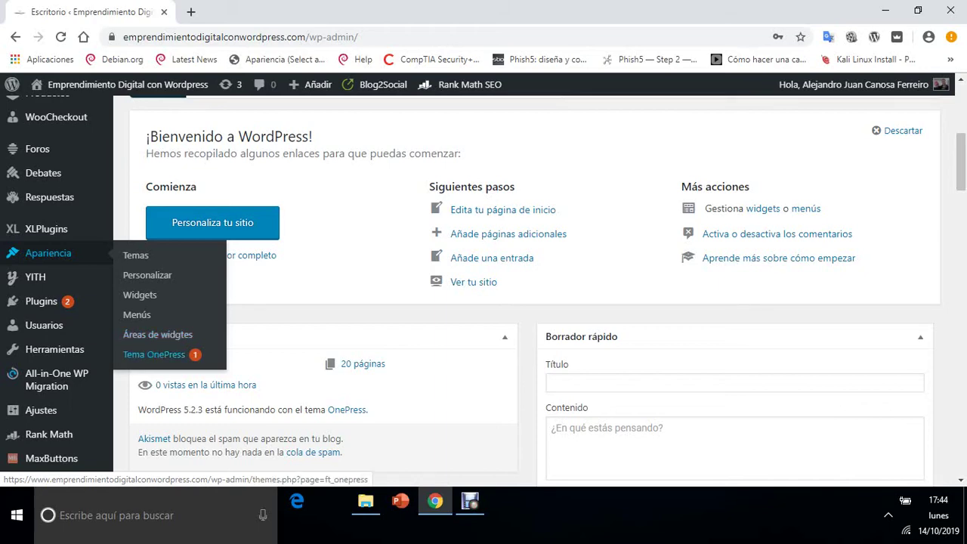
{"action": "scroll", "coordinate": [152, 317], "scroll_direction": "down", "scroll_amount": 2}
{"action": "scroll", "coordinate": [151, 317], "scroll_direction": "up", "scroll_amount": 5}
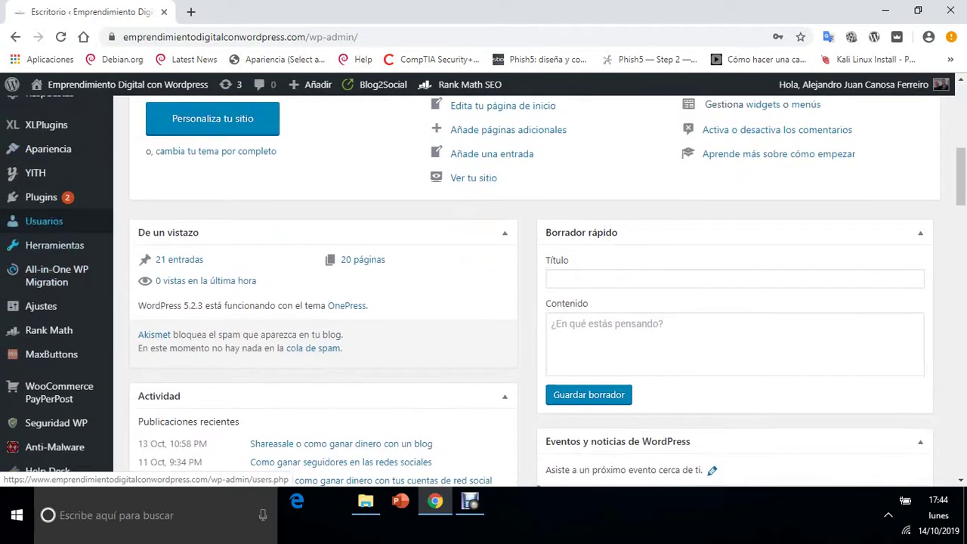
{"action": "scroll", "coordinate": [46, 225], "scroll_direction": "up", "scroll_amount": 2}
{"action": "scroll", "coordinate": [45, 225], "scroll_direction": "down", "scroll_amount": 2}
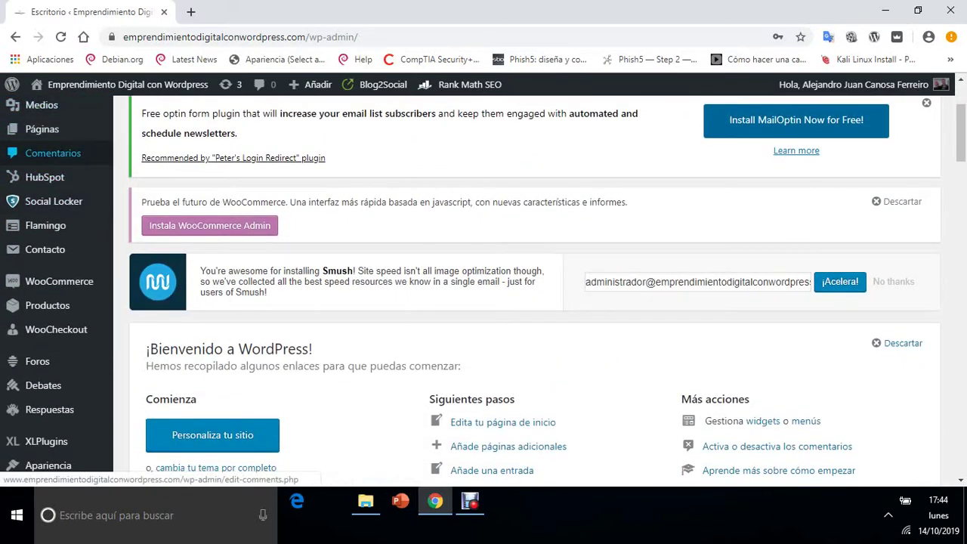
{"action": "scroll", "coordinate": [45, 201], "scroll_direction": "up", "scroll_amount": 1}
{"action": "scroll", "coordinate": [45, 222], "scroll_direction": "up", "scroll_amount": 1}
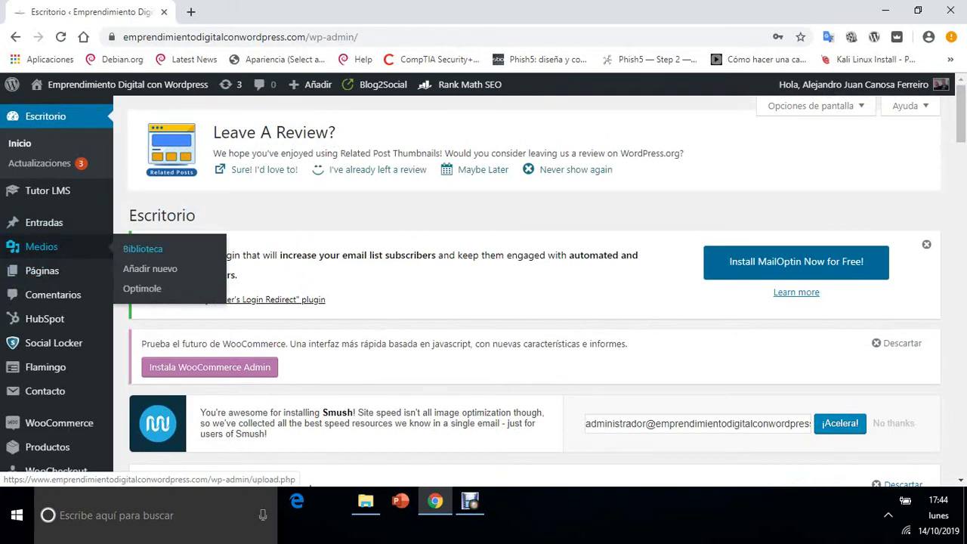
{"action": "scroll", "coordinate": [45, 236], "scroll_direction": "down", "scroll_amount": 5}
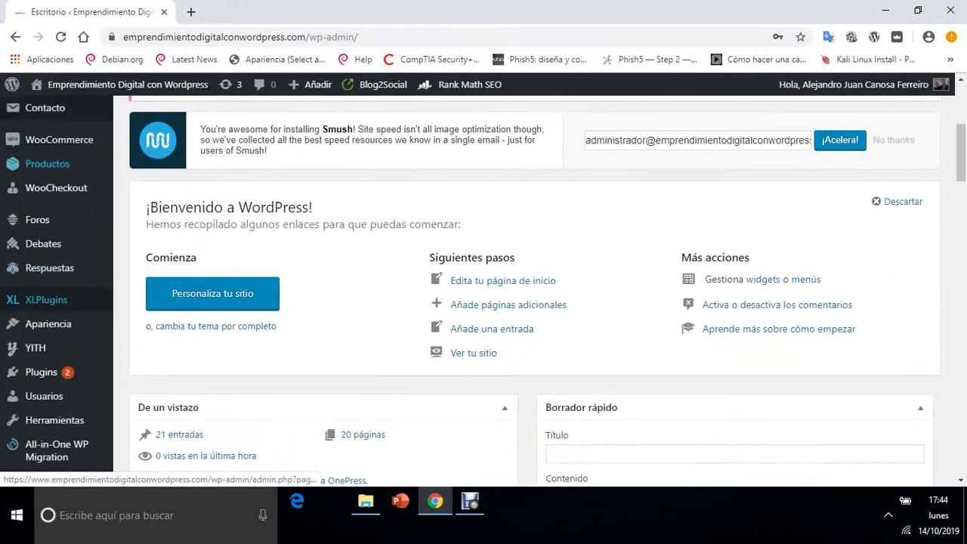
{"action": "scroll", "coordinate": [45, 236], "scroll_direction": "down", "scroll_amount": 10}
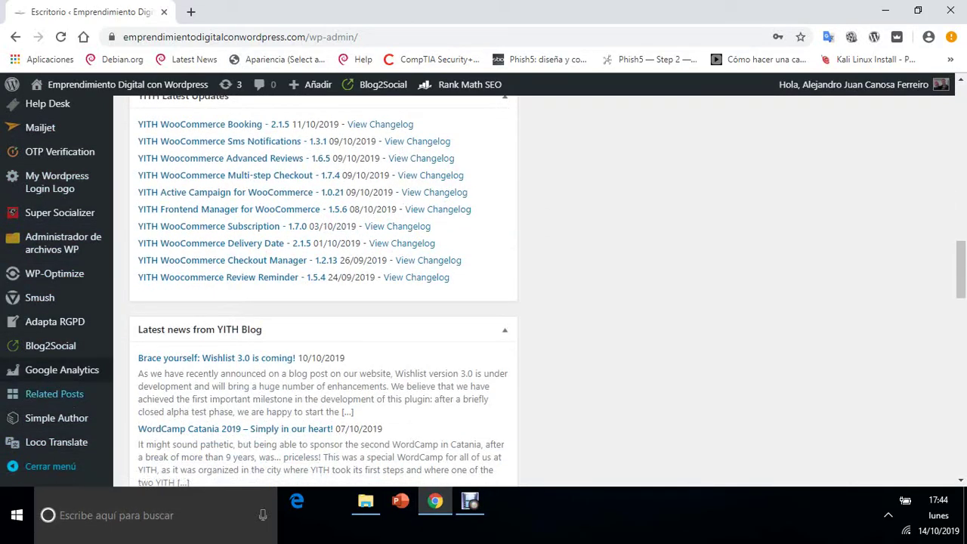
{"action": "scroll", "coordinate": [46, 340], "scroll_direction": "up", "scroll_amount": 6}
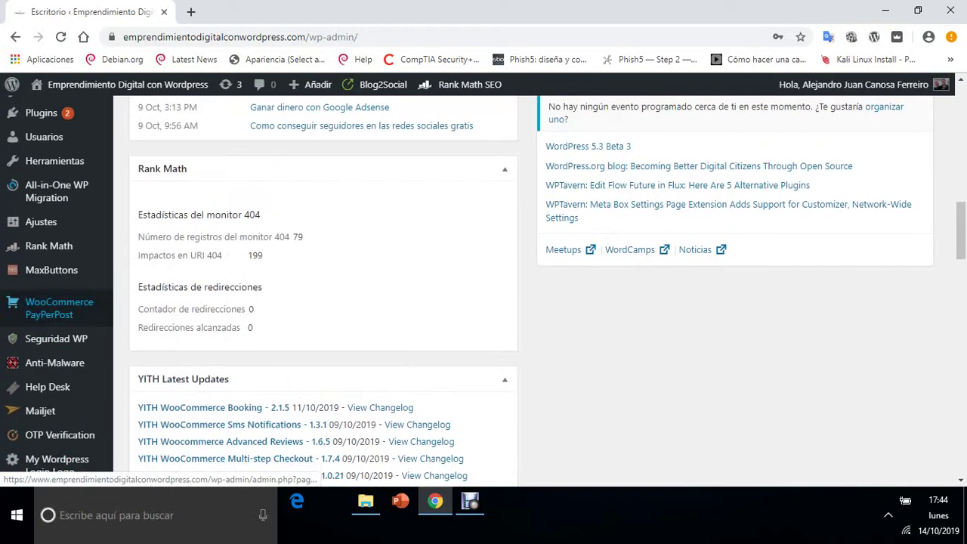
{"action": "scroll", "coordinate": [46, 340], "scroll_direction": "up", "scroll_amount": 6}
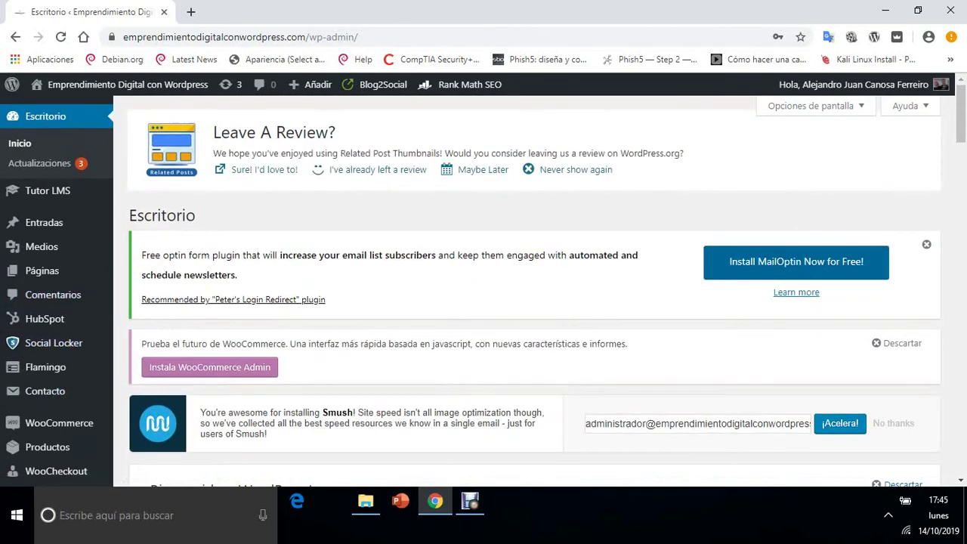
Step: Examine the dashboard's welcome panel and the widgets from De un vistazo and Borrador rápido to YITH Latest Updates
{"action": "scroll", "coordinate": [529, 302], "scroll_direction": "down", "scroll_amount": 3}
{"action": "scroll", "coordinate": [529, 302], "scroll_direction": "up", "scroll_amount": 3}
{"action": "scroll", "coordinate": [529, 291], "scroll_direction": "down", "scroll_amount": 2}
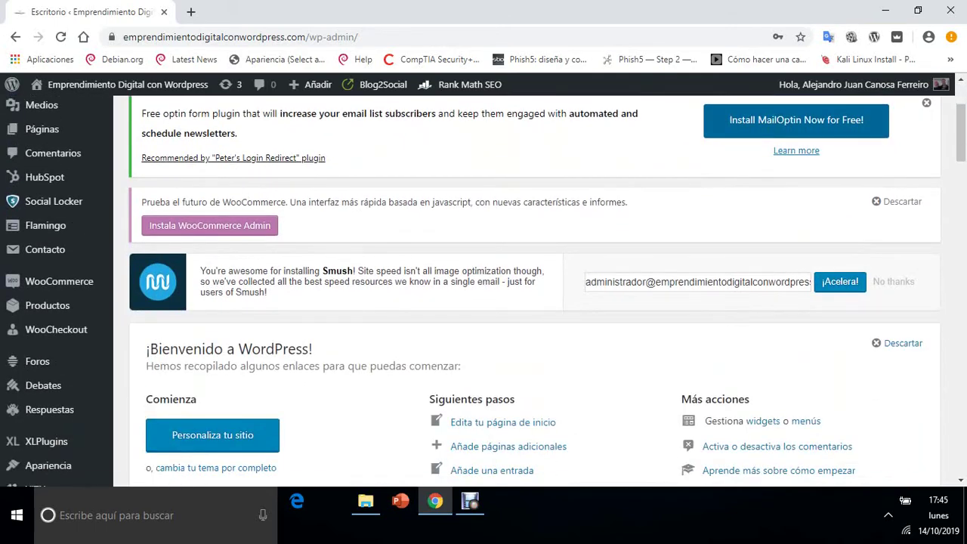
{"action": "scroll", "coordinate": [529, 291], "scroll_direction": "down", "scroll_amount": 2}
{"action": "scroll", "coordinate": [529, 290], "scroll_direction": "up", "scroll_amount": 4}
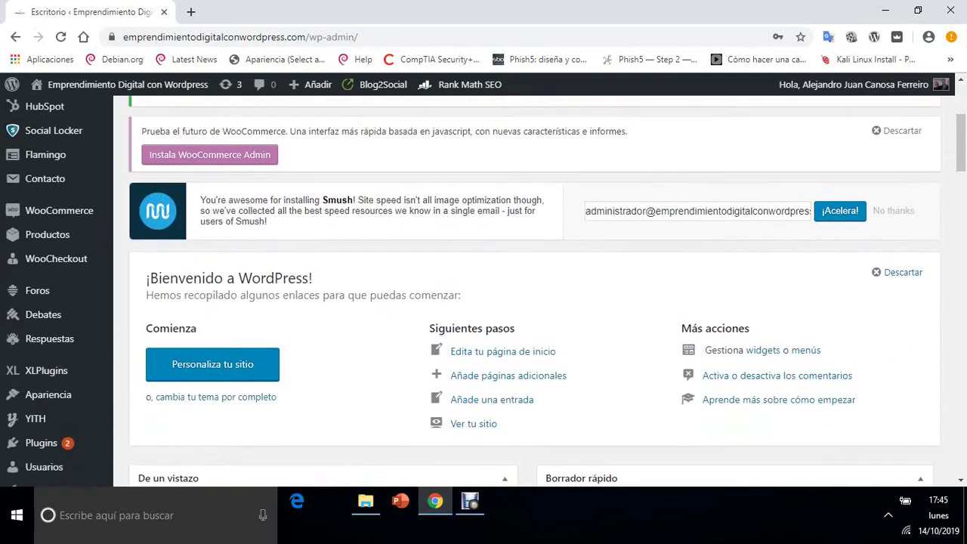
{"action": "scroll", "coordinate": [529, 291], "scroll_direction": "down", "scroll_amount": 4}
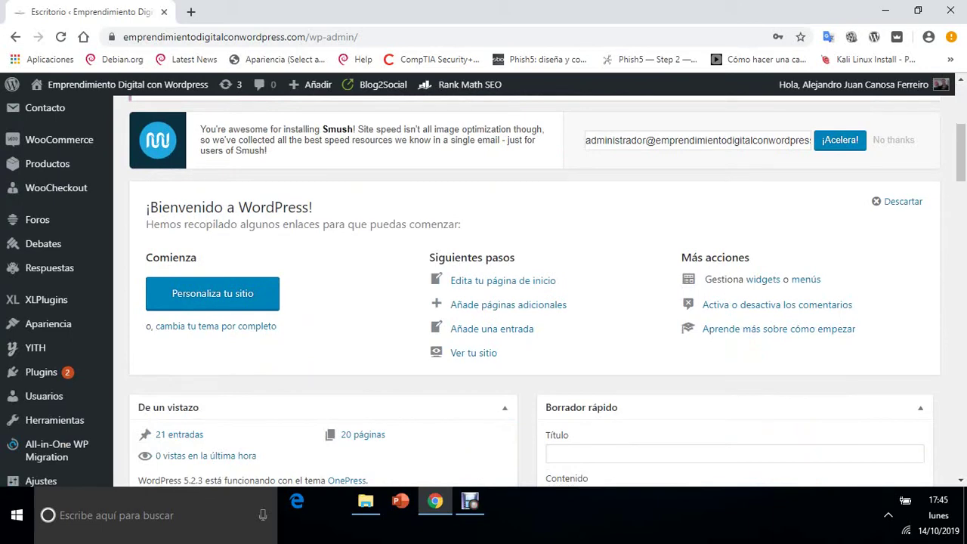
{"action": "scroll", "coordinate": [242, 138], "scroll_direction": "down", "scroll_amount": 2}
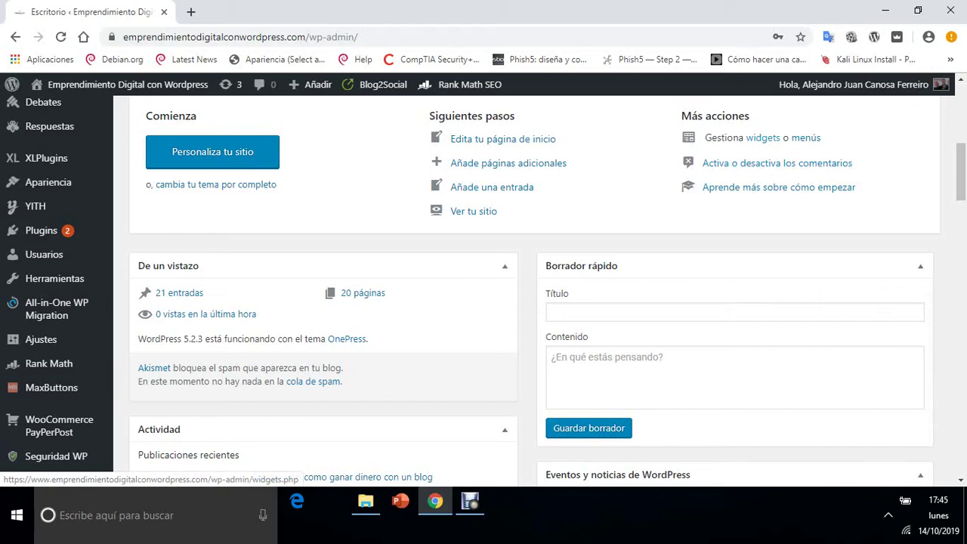
{"action": "scroll", "coordinate": [529, 287], "scroll_direction": "down", "scroll_amount": 2}
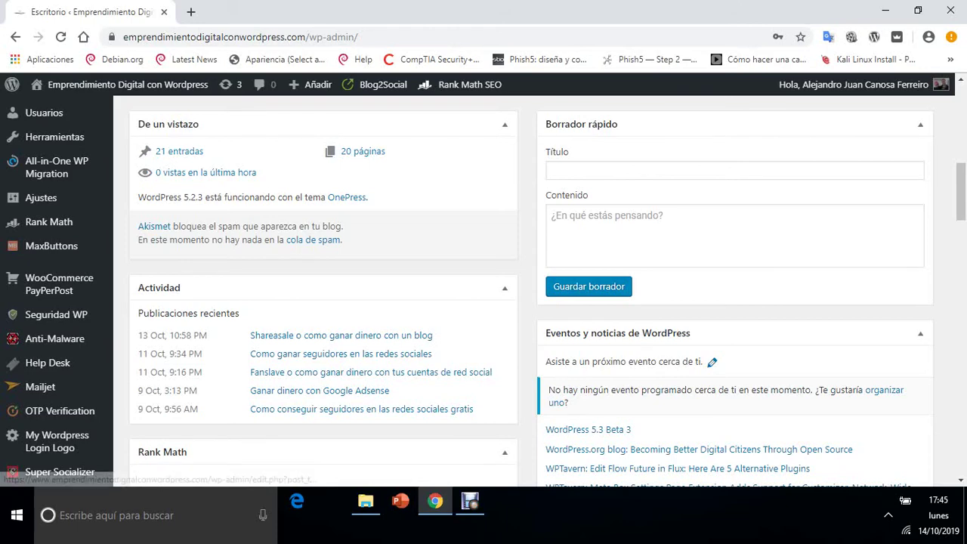
{"action": "scroll", "coordinate": [484, 291], "scroll_direction": "down", "scroll_amount": 3}
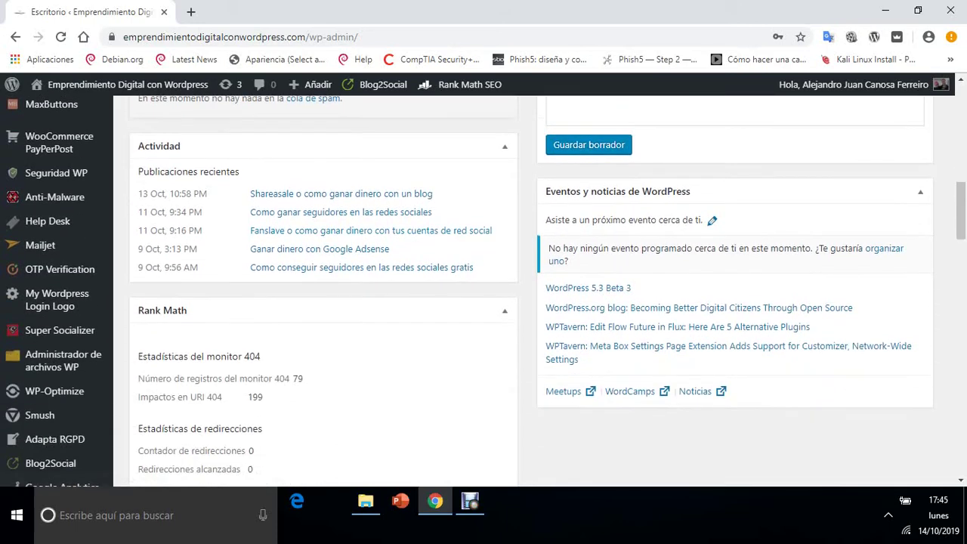
{"action": "scroll", "coordinate": [484, 291], "scroll_direction": "down", "scroll_amount": 3}
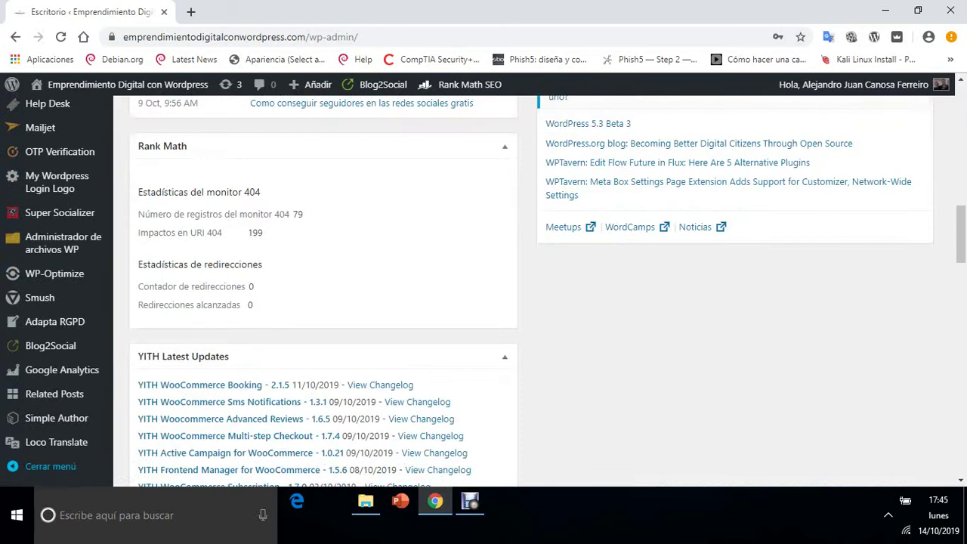
{"action": "scroll", "coordinate": [483, 291], "scroll_direction": "down", "scroll_amount": 2}
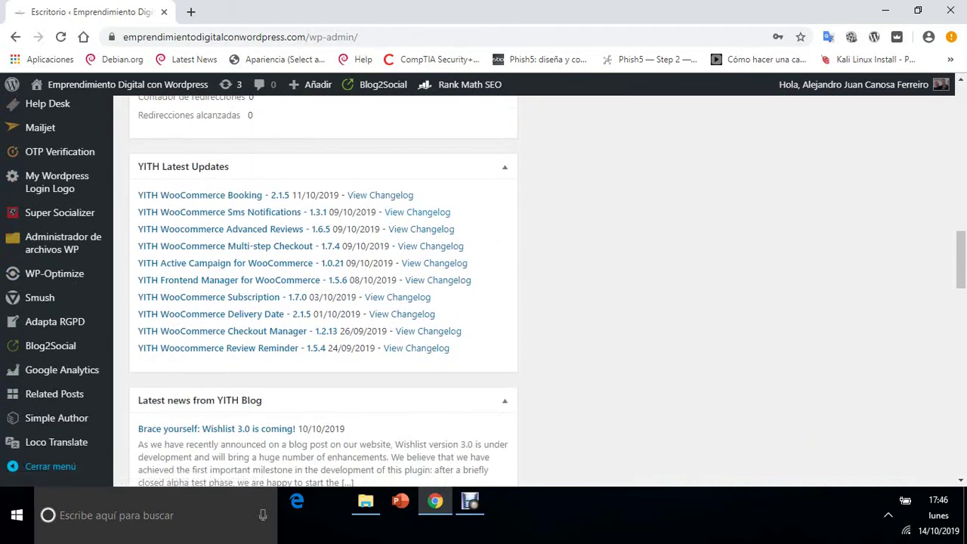
Step: Examine the Rank Math, YITH Latest Updates, YITH Blog news, forum summary and Google Analytics widgets on the dashboard
{"action": "scroll", "coordinate": [484, 291], "scroll_direction": "up", "scroll_amount": 3}
{"action": "scroll", "coordinate": [484, 291], "scroll_direction": "down", "scroll_amount": 1}
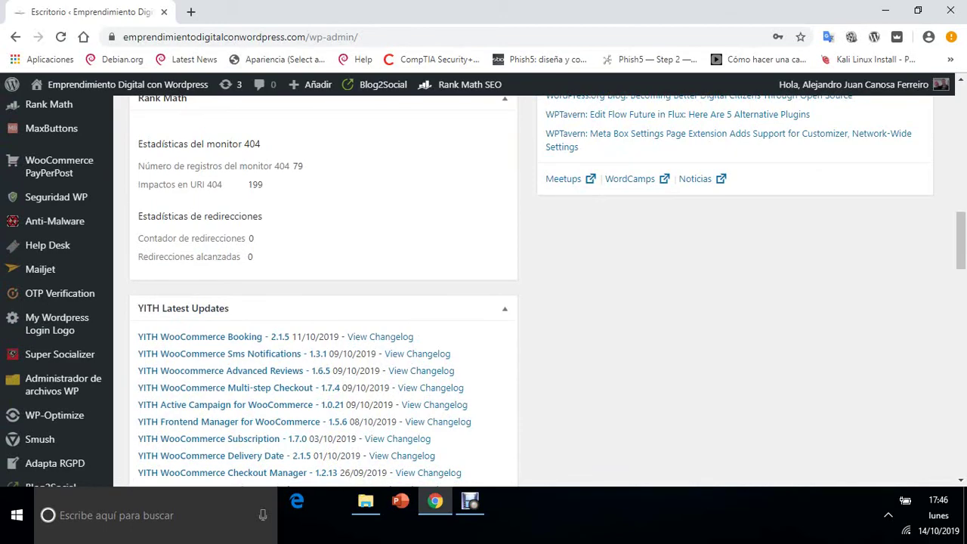
{"action": "scroll", "coordinate": [483, 290], "scroll_direction": "down", "scroll_amount": 3}
{"action": "scroll", "coordinate": [483, 291], "scroll_direction": "up", "scroll_amount": 7}
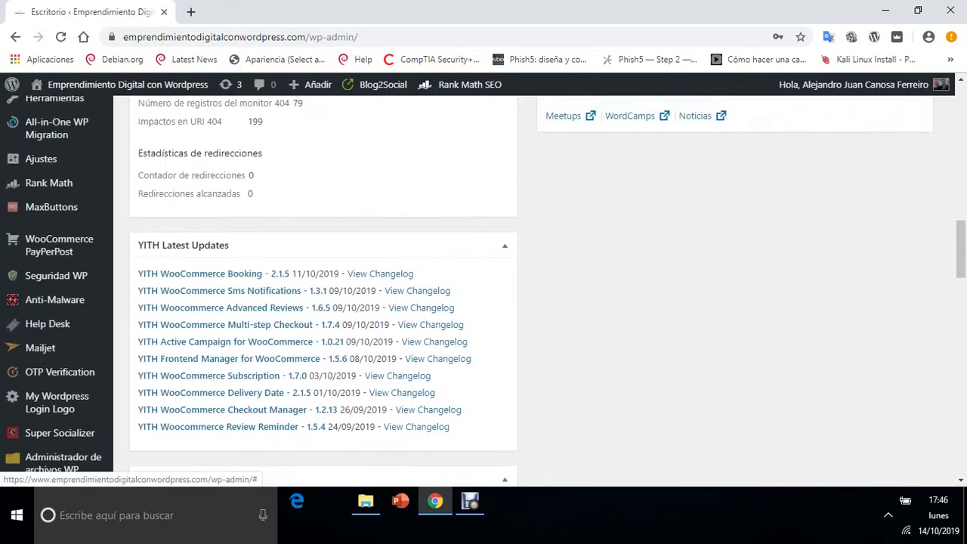
{"action": "scroll", "coordinate": [484, 291], "scroll_direction": "down", "scroll_amount": 1}
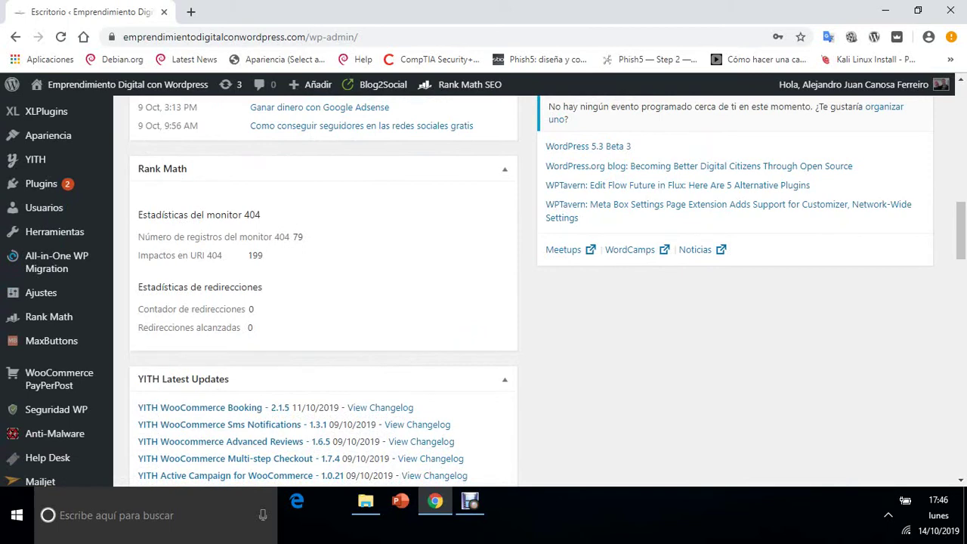
{"action": "scroll", "coordinate": [484, 291], "scroll_direction": "down", "scroll_amount": 1}
{"action": "scroll", "coordinate": [484, 291], "scroll_direction": "down", "scroll_amount": 3}
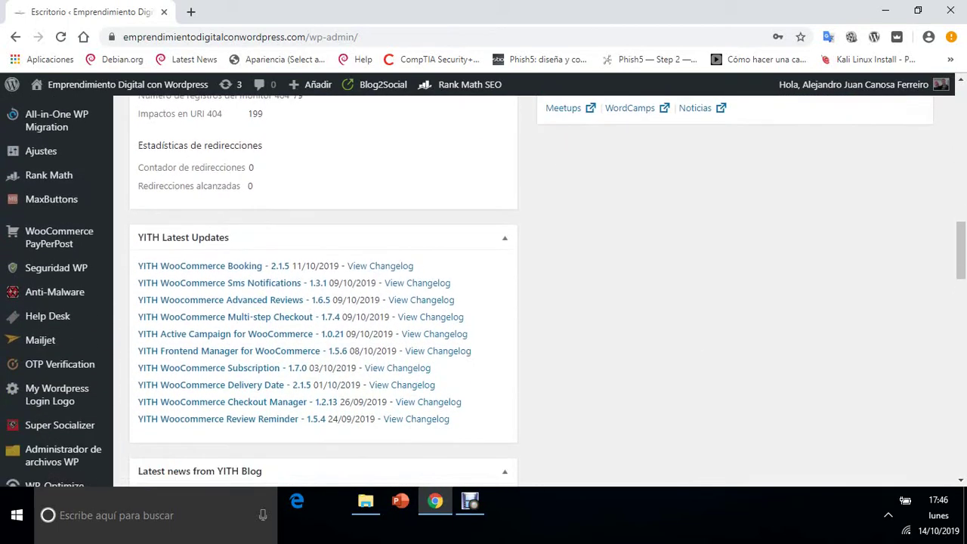
{"action": "scroll", "coordinate": [483, 290], "scroll_direction": "down", "scroll_amount": 2}
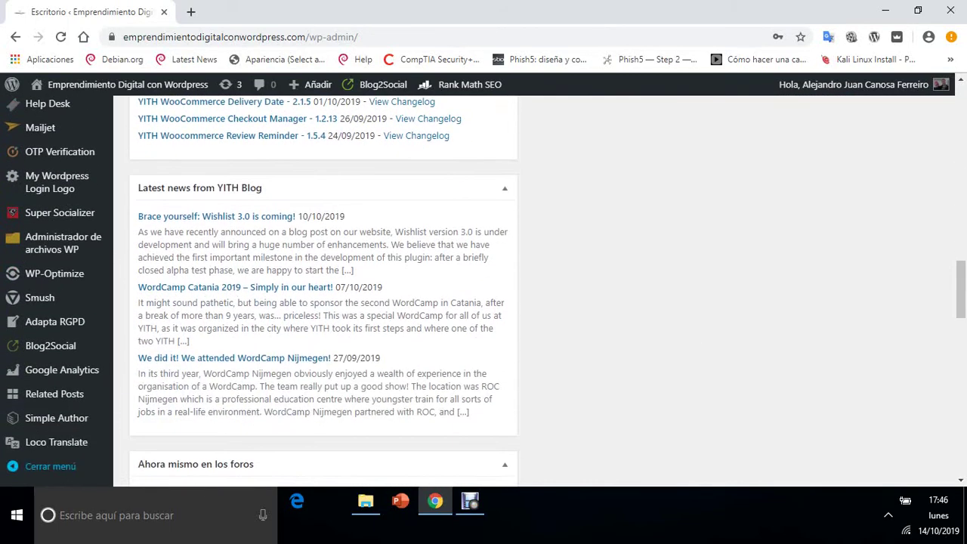
{"action": "scroll", "coordinate": [483, 290], "scroll_direction": "down", "scroll_amount": 3}
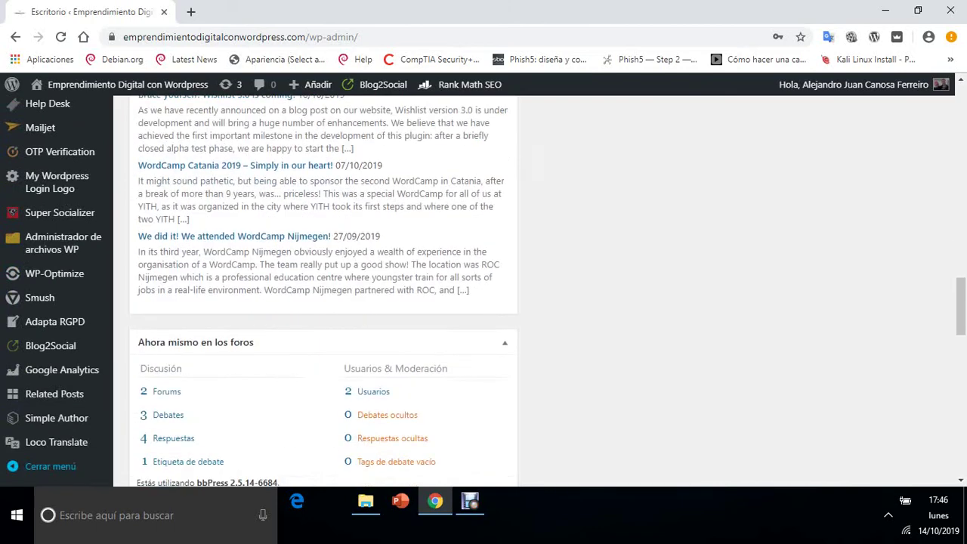
{"action": "scroll", "coordinate": [484, 290], "scroll_direction": "down", "scroll_amount": 2}
{"action": "scroll", "coordinate": [483, 291], "scroll_direction": "up", "scroll_amount": 3}
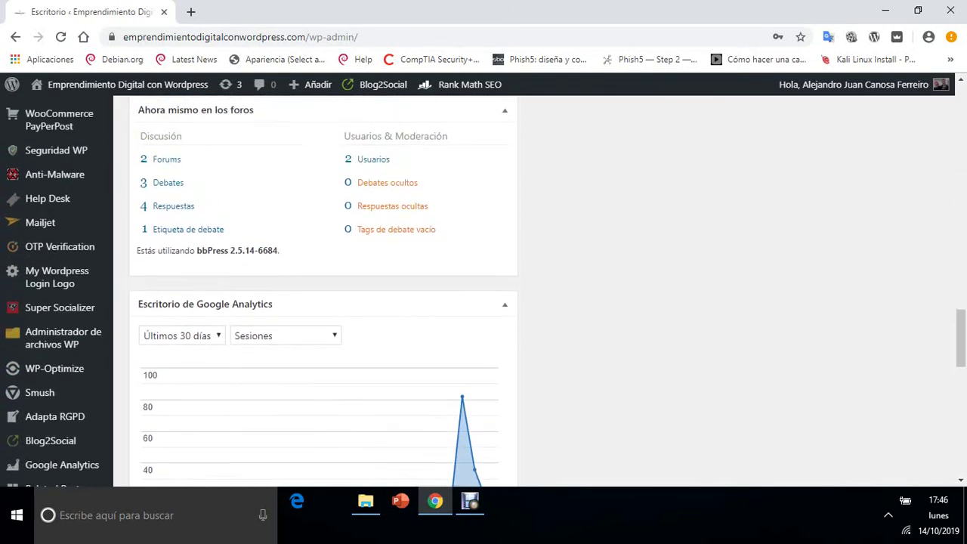
{"action": "scroll", "coordinate": [484, 291], "scroll_direction": "down", "scroll_amount": 3}
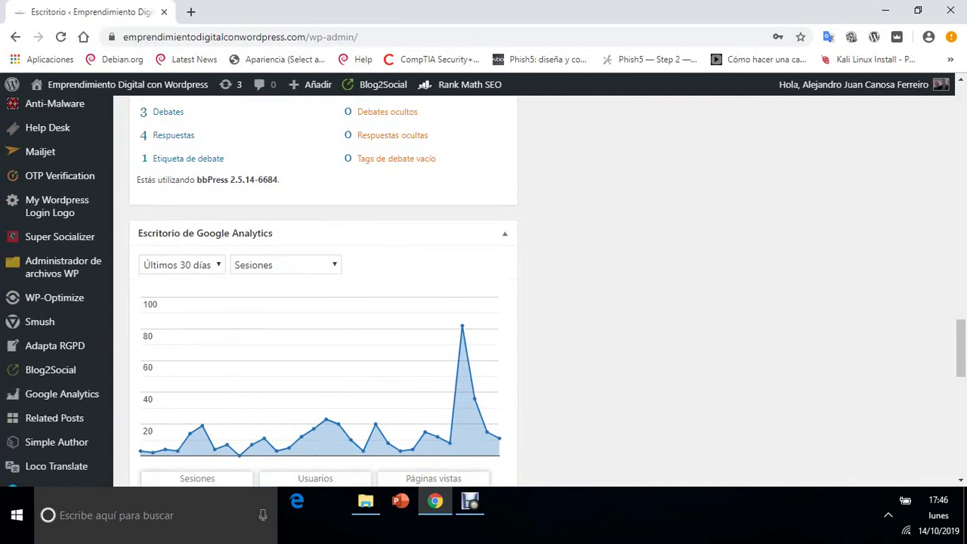
{"action": "scroll", "coordinate": [479, 426], "scroll_direction": "down", "scroll_amount": 3}
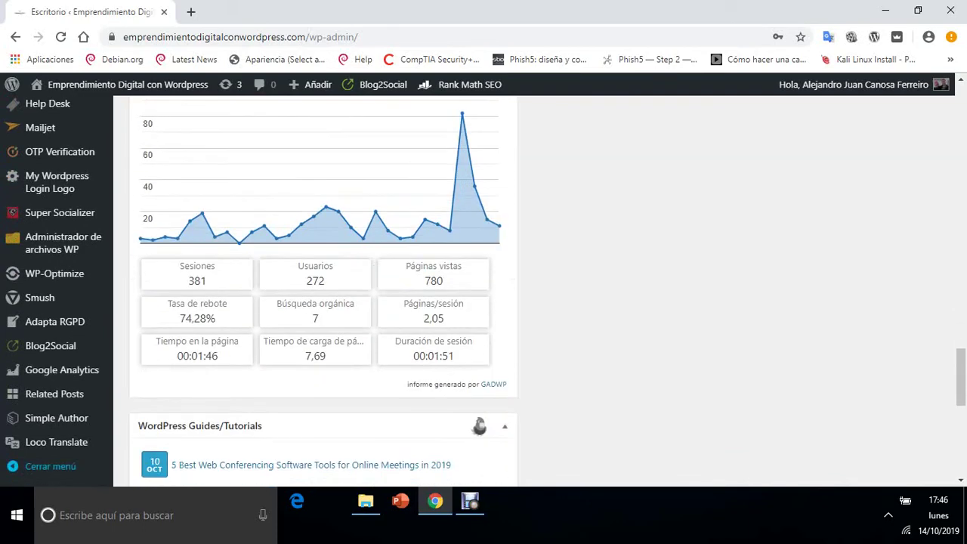
{"action": "scroll", "coordinate": [479, 426], "scroll_direction": "up", "scroll_amount": 3}
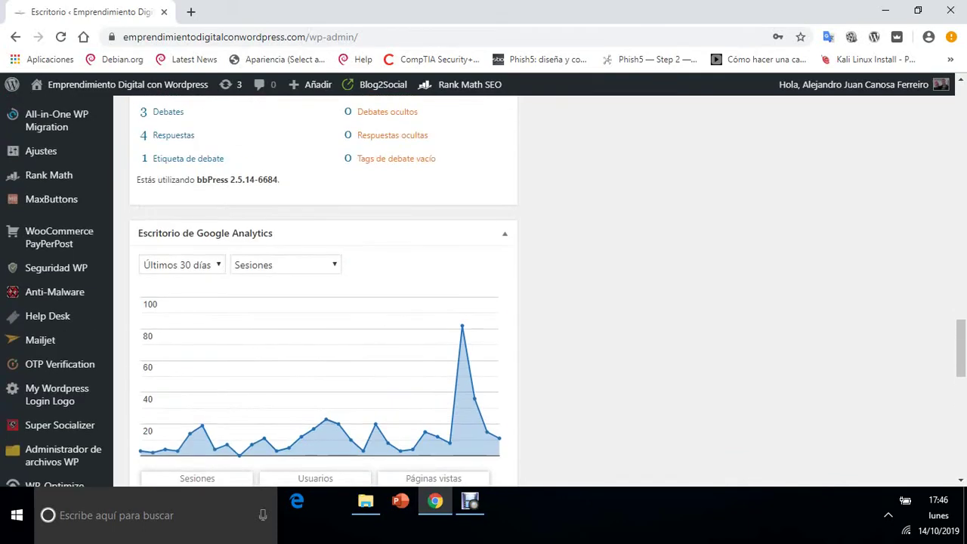
Step: Set the reporting period of the Escritorio de Google Analytics widget to Hoy
{"action": "scroll", "coordinate": [479, 426], "scroll_direction": "down", "scroll_amount": 2}
{"action": "right_click", "coordinate": [190, 121]}
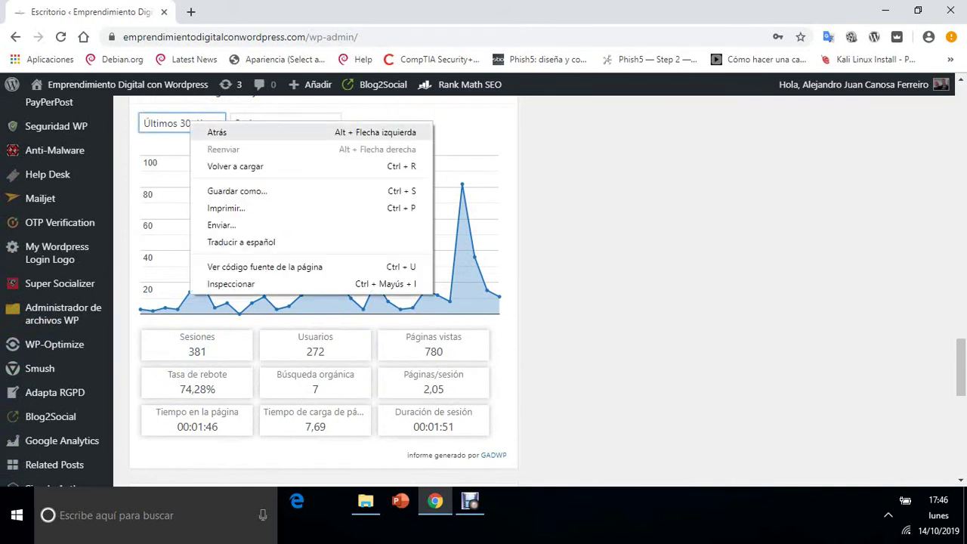
{"action": "right_click", "coordinate": [163, 127]}
{"action": "key", "text": "Escape"}
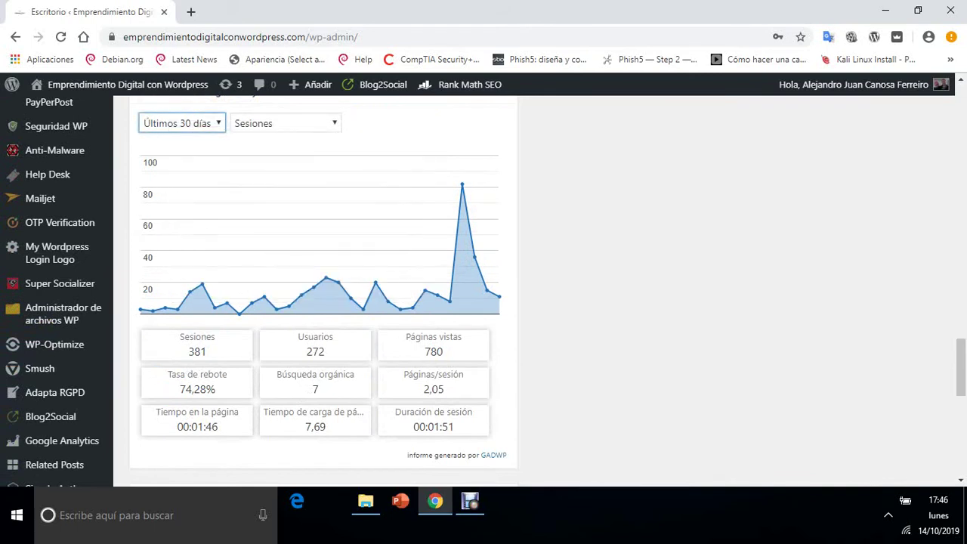
{"action": "key", "text": "alt+Down"}
{"action": "key", "text": "Up"}
{"action": "key", "text": "Up"}
{"action": "key", "text": "Up"}
{"action": "key", "text": "Up"}
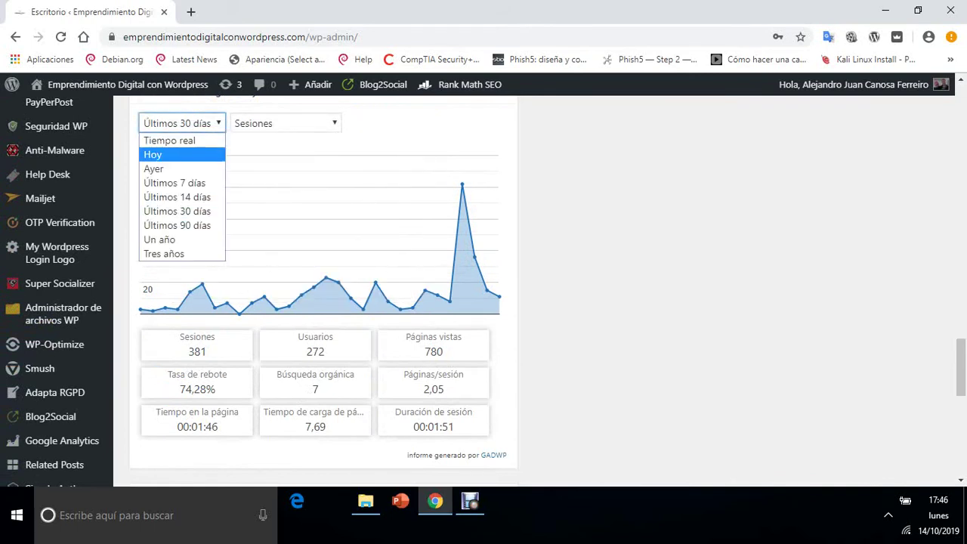
{"action": "key", "text": "Return"}
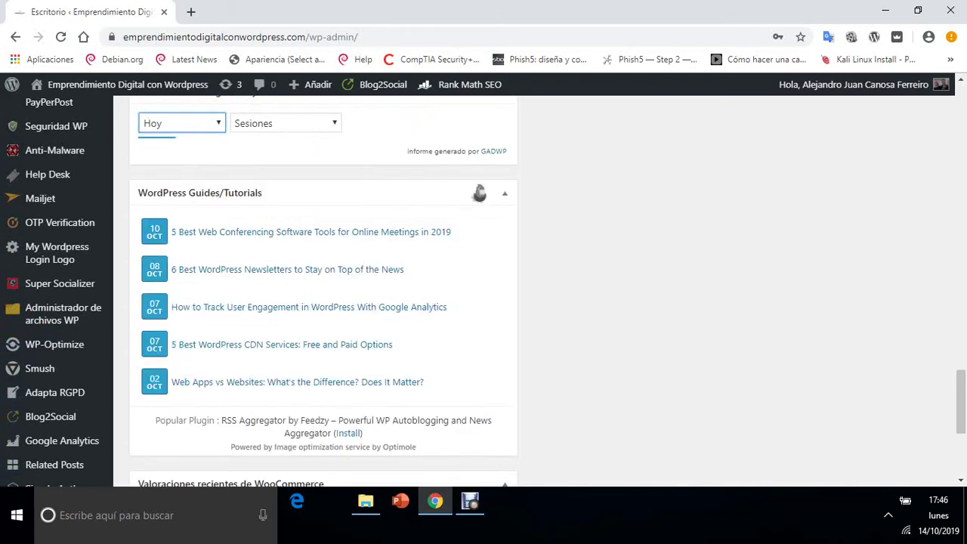
Step: Examine the Analytics figures, the WordPress Guides/Tutorials and WooCommerce widgets, and look over the whole dashboard again
{"action": "scroll", "coordinate": [483, 291], "scroll_direction": "down", "scroll_amount": 4}
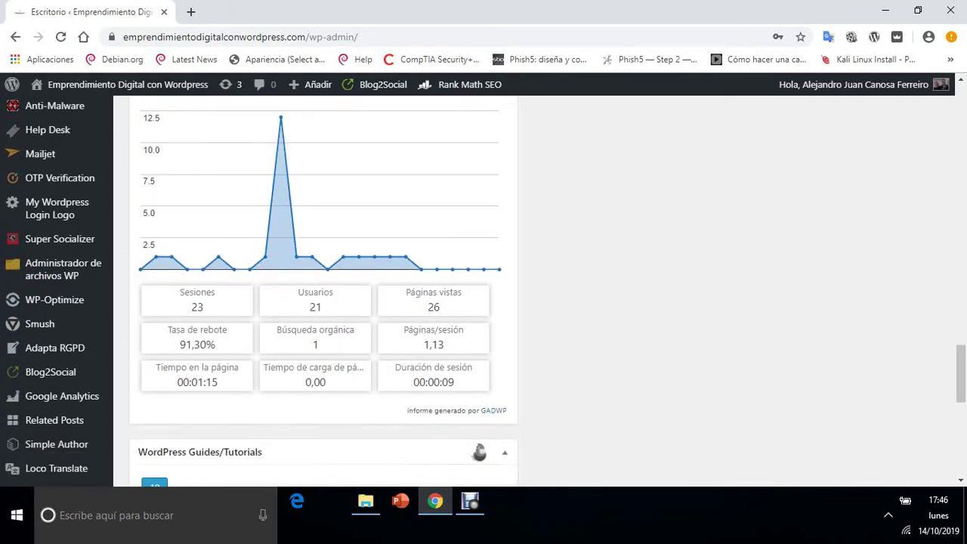
{"action": "scroll", "coordinate": [479, 214], "scroll_direction": "down", "scroll_amount": 4}
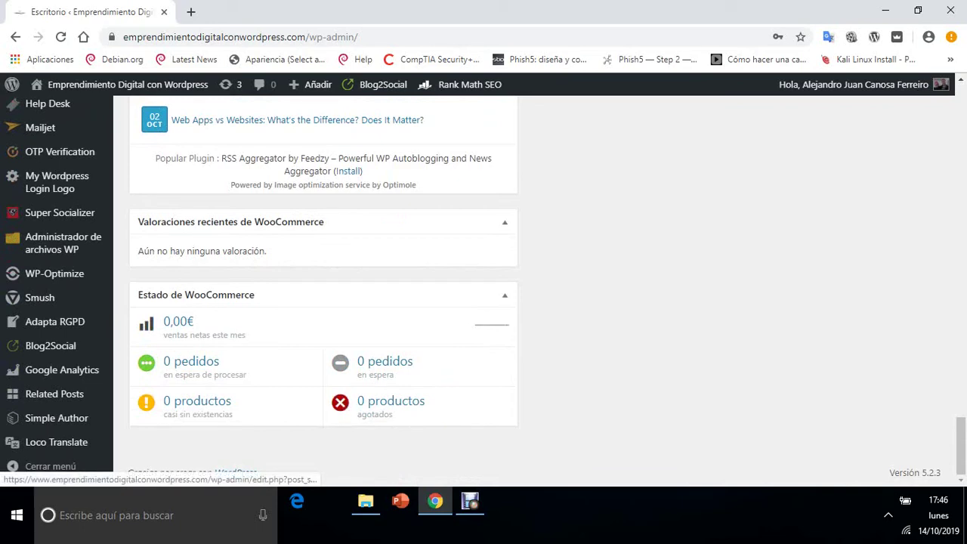
{"action": "scroll", "coordinate": [323, 287], "scroll_direction": "up", "scroll_amount": 6}
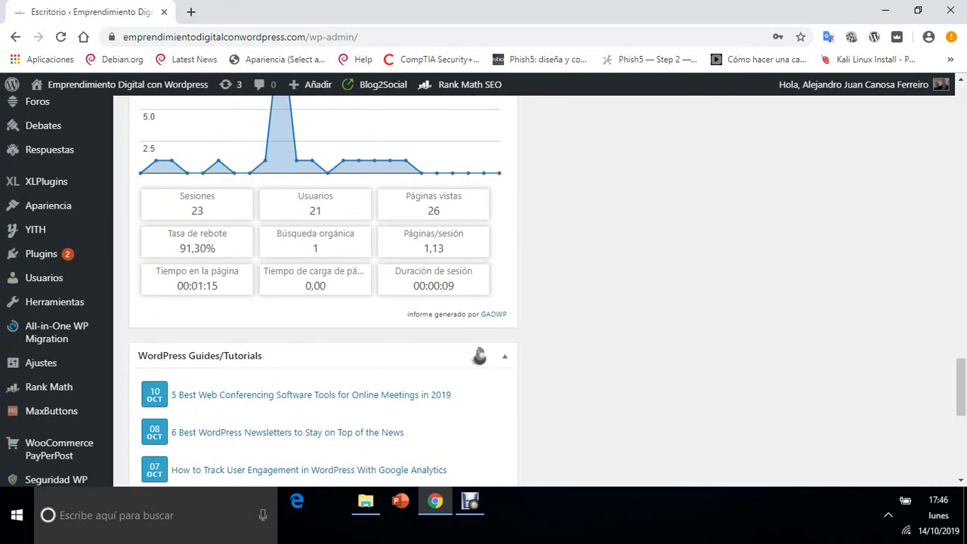
{"action": "scroll", "coordinate": [479, 355], "scroll_direction": "up", "scroll_amount": 10}
{"action": "scroll", "coordinate": [479, 355], "scroll_direction": "up", "scroll_amount": 15}
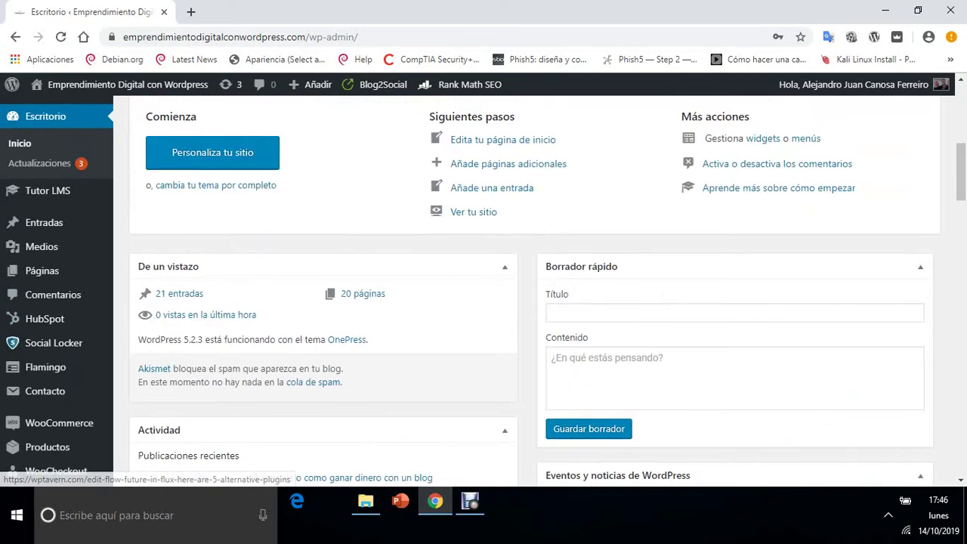
{"action": "scroll", "coordinate": [479, 355], "scroll_direction": "up", "scroll_amount": 2}
{"action": "scroll", "coordinate": [479, 355], "scroll_direction": "down", "scroll_amount": 3}
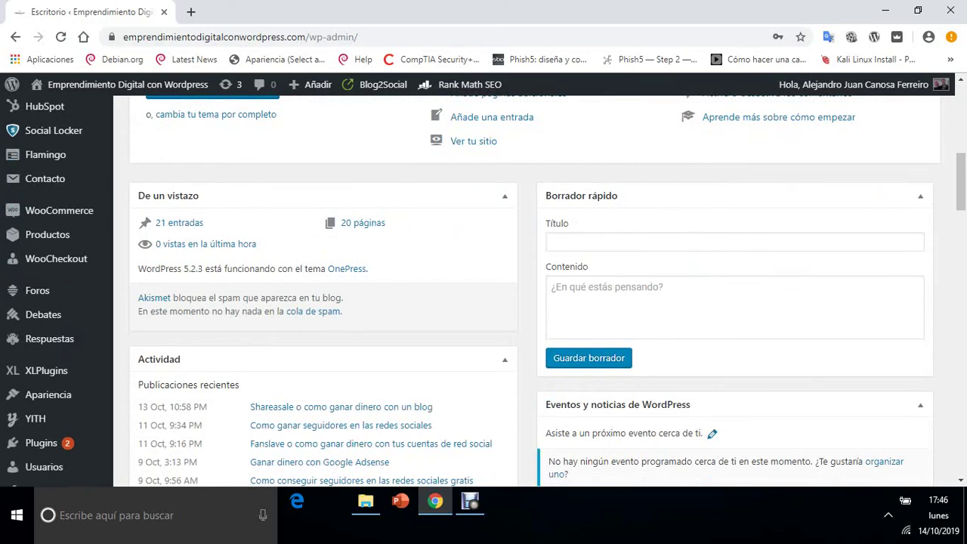
{"action": "scroll", "coordinate": [479, 355], "scroll_direction": "down", "scroll_amount": 15}
{"action": "scroll", "coordinate": [479, 355], "scroll_direction": "down", "scroll_amount": 8}
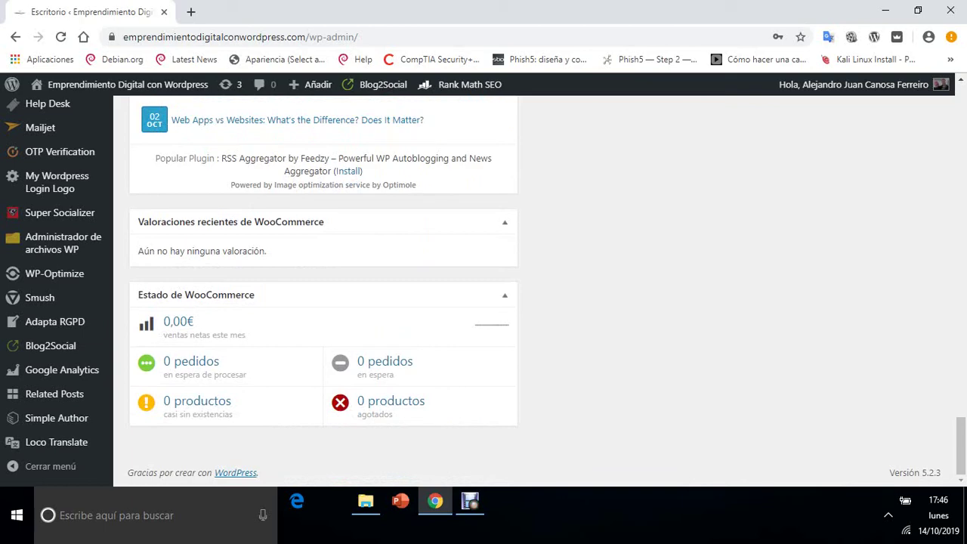
{"action": "scroll", "coordinate": [483, 291], "scroll_direction": "up", "scroll_amount": 15}
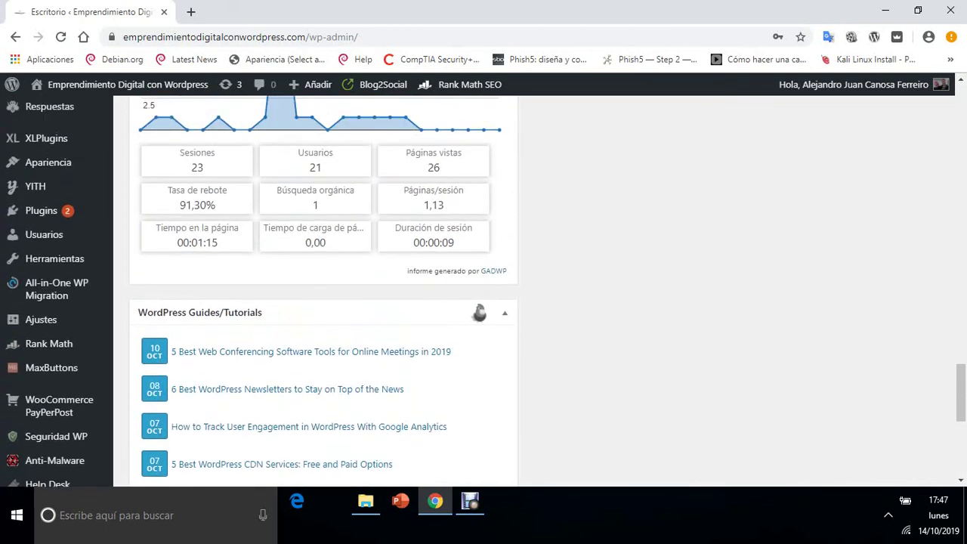
{"action": "scroll", "coordinate": [323, 287], "scroll_direction": "up", "scroll_amount": 2}
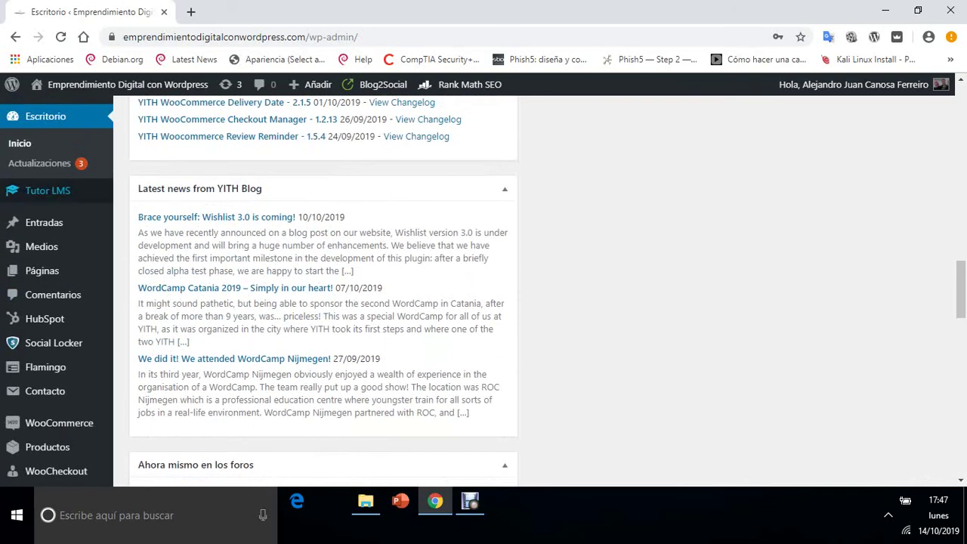